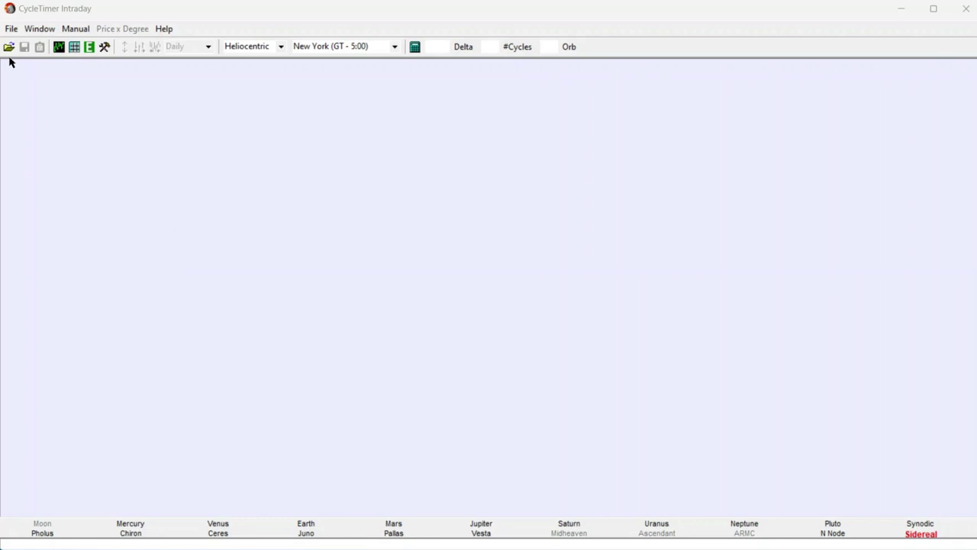
Bring up the Open A Saved Workspace dialog listing the saved workspaces.
{"action": "left_click", "coordinate": [9, 48]}
Open the 'sp' workspace, maximize the SP500 chart, and draw a Gann fan up from the October 2022 low.
{"action": "scroll", "coordinate": [380, 308], "scroll_direction": "down", "scroll_amount": 1}
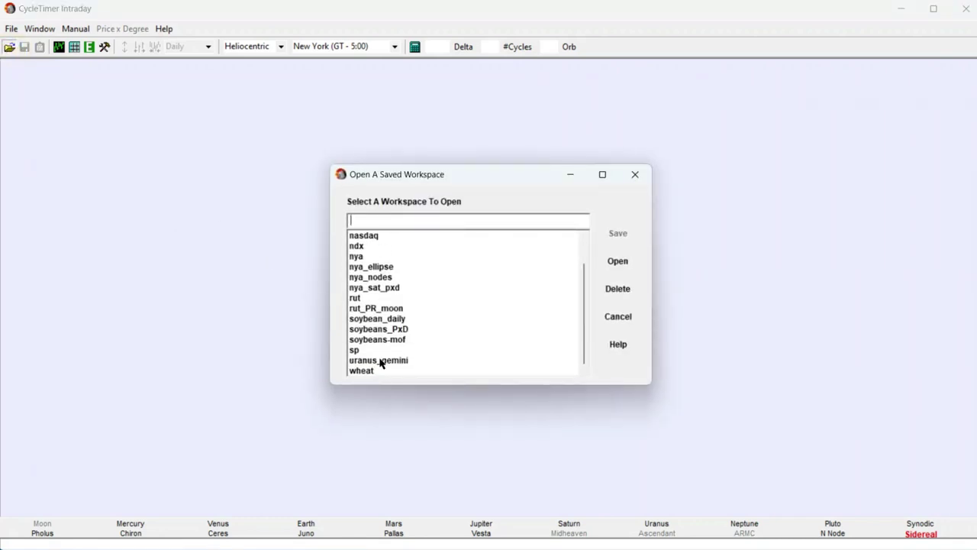
{"action": "double_click", "coordinate": [356, 351]}
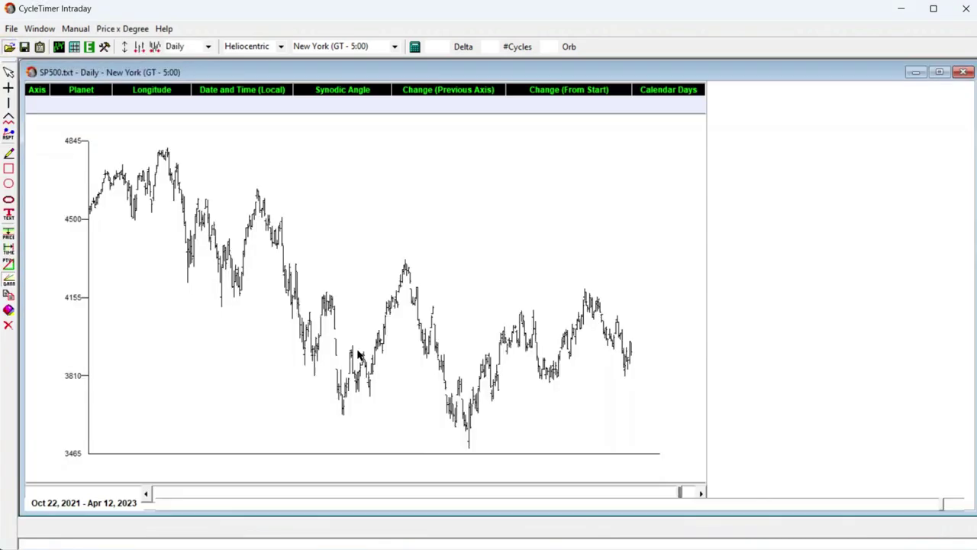
{"action": "left_click", "coordinate": [940, 72]}
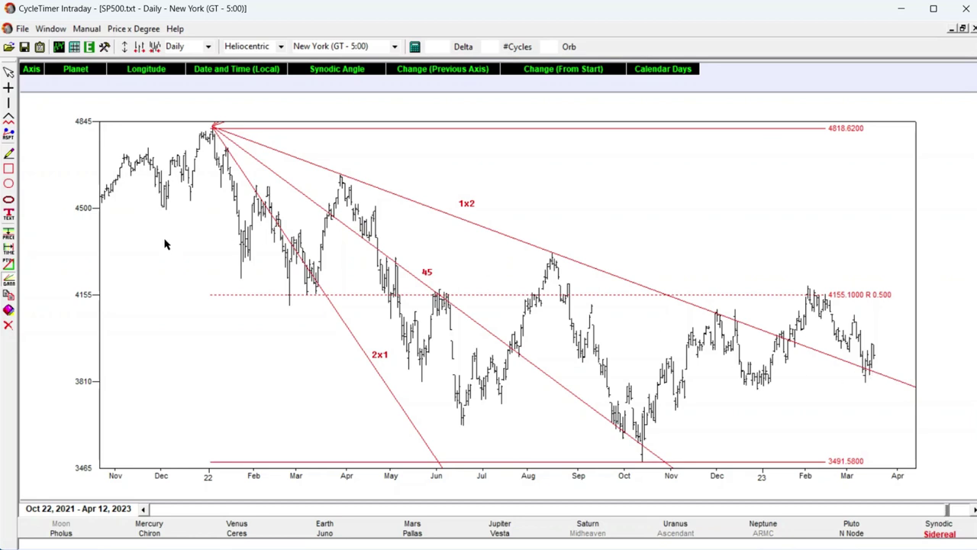
{"action": "left_click", "coordinate": [646, 462]}
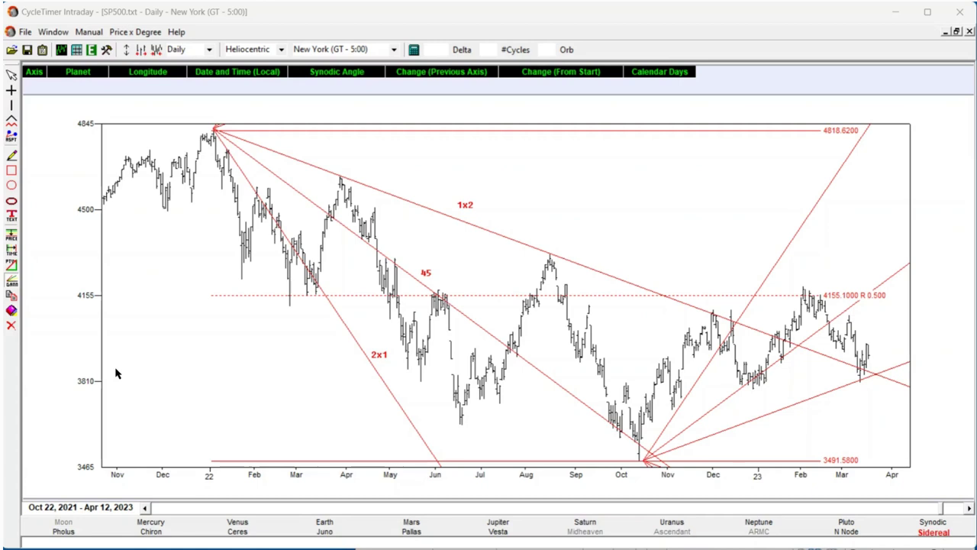
Permanently delete all Gann fan lines and drawings from the SP500 chart, then compress the bar spacing.
{"action": "left_click", "coordinate": [11, 322]}
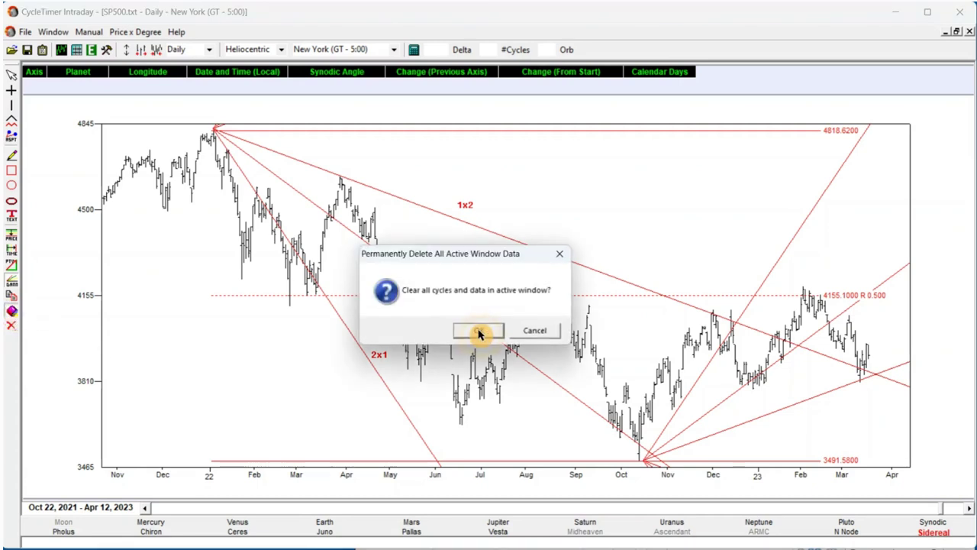
{"action": "left_click", "coordinate": [478, 331]}
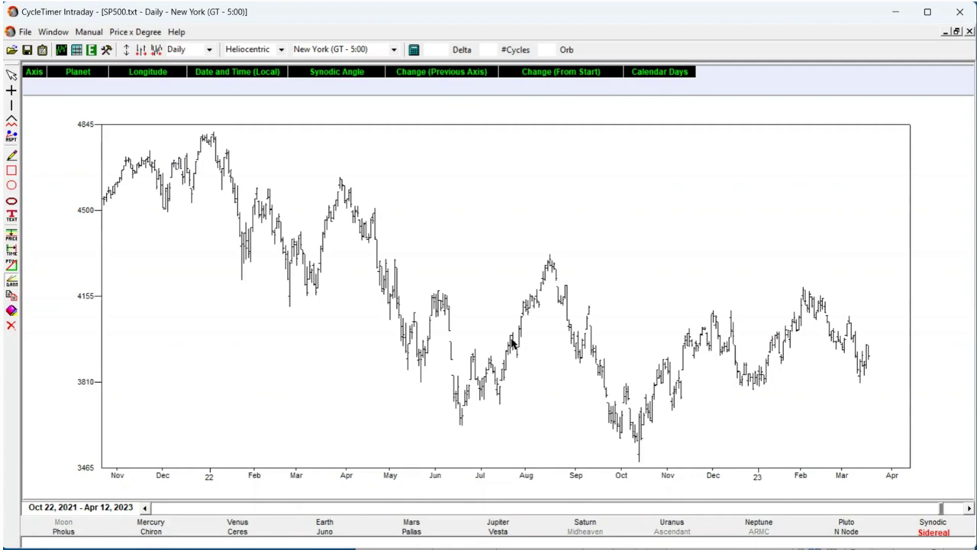
{"action": "left_click", "coordinate": [157, 51]}
Compress and autoscale the SP500 chart back to Jul 23, 2018, switch to synodic cycles, and show tool formatting.
{"action": "left_click", "coordinate": [157, 50]}
{"action": "left_click", "coordinate": [157, 51]}
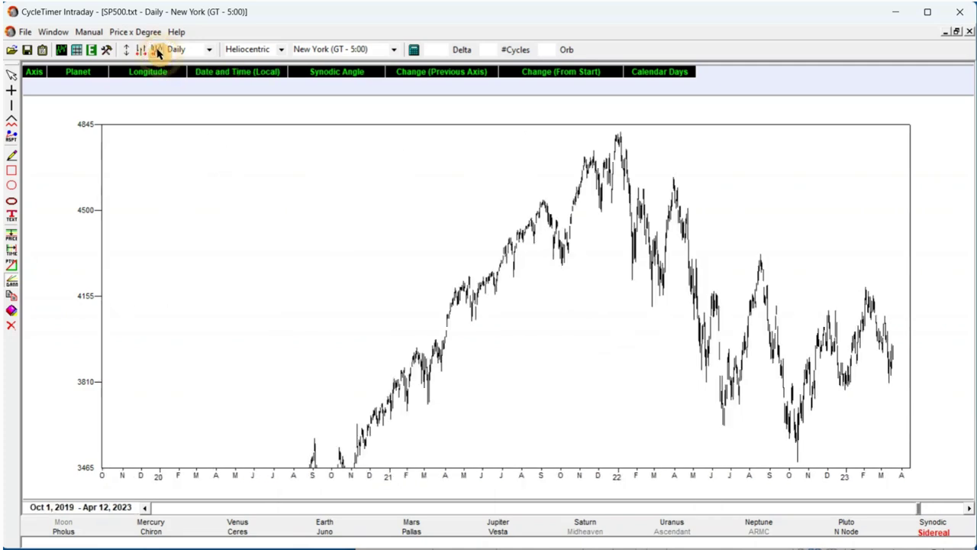
{"action": "left_click", "coordinate": [127, 51]}
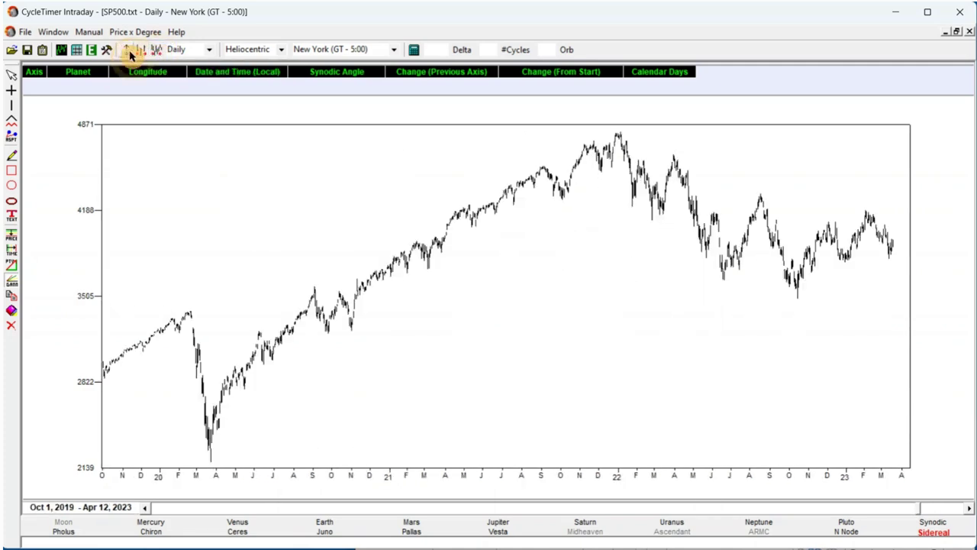
{"action": "left_click", "coordinate": [157, 51]}
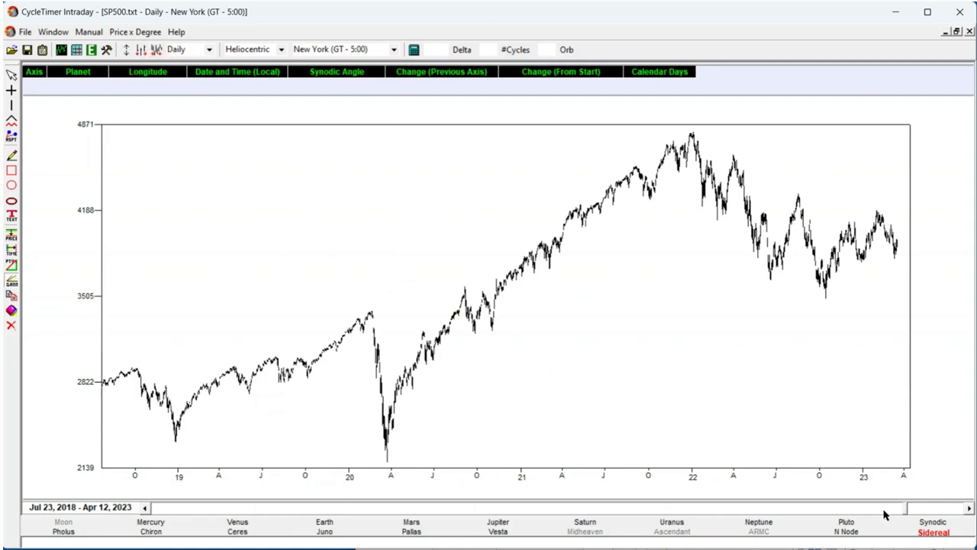
{"action": "left_click", "coordinate": [934, 527]}
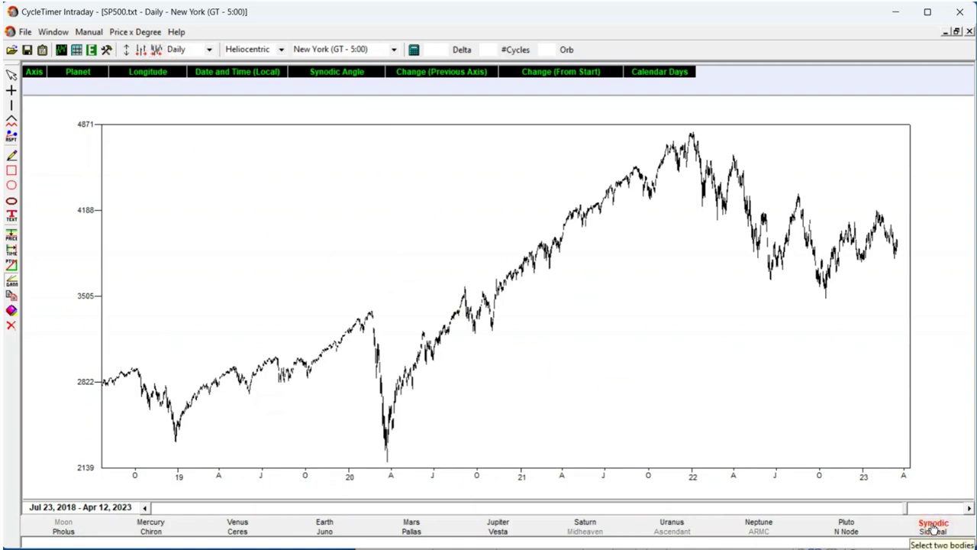
{"action": "left_click", "coordinate": [107, 50]}
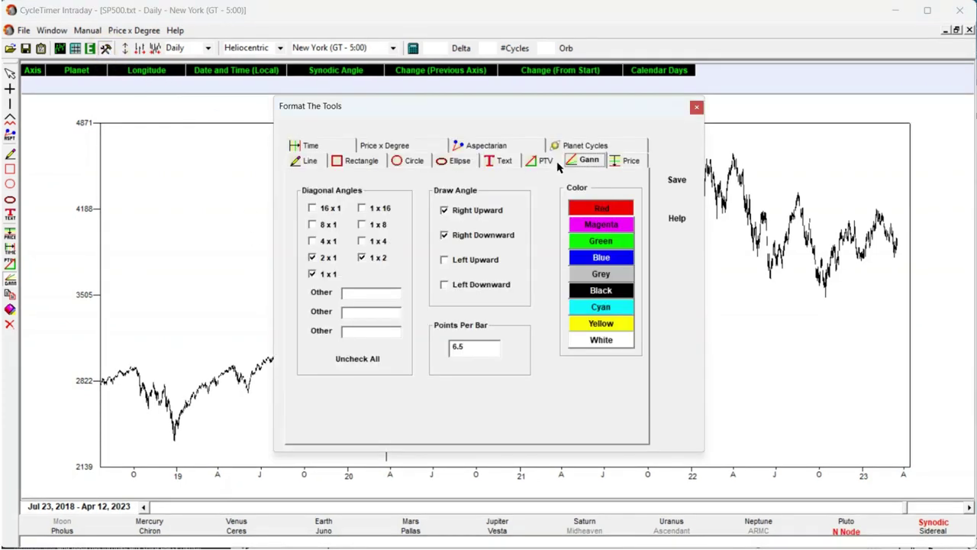
Set Planet Cycles to Perihelion with Order field 1 set to 4, and save.
{"action": "left_click", "coordinate": [585, 148]}
{"action": "left_click", "coordinate": [311, 252]}
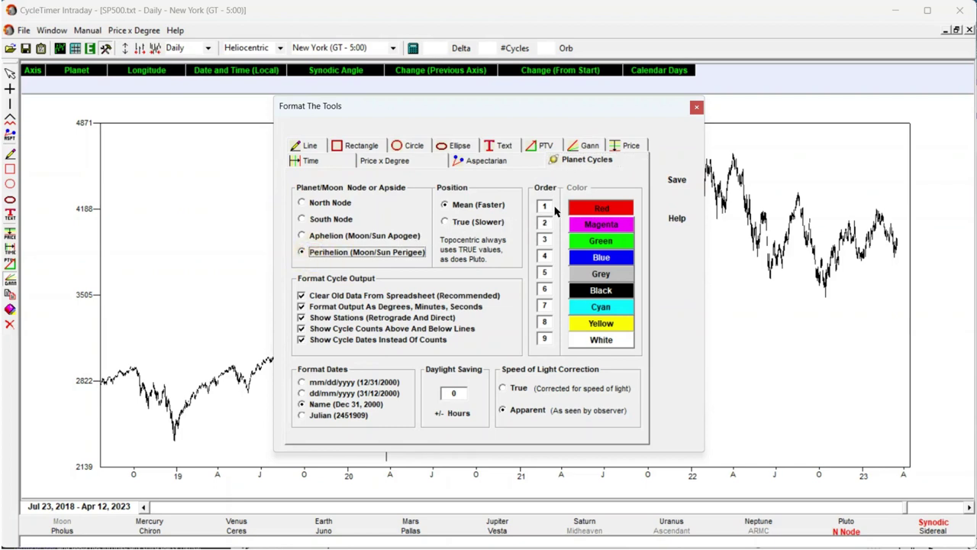
{"action": "left_click", "coordinate": [544, 205]}
{"action": "type", "text": "4"}
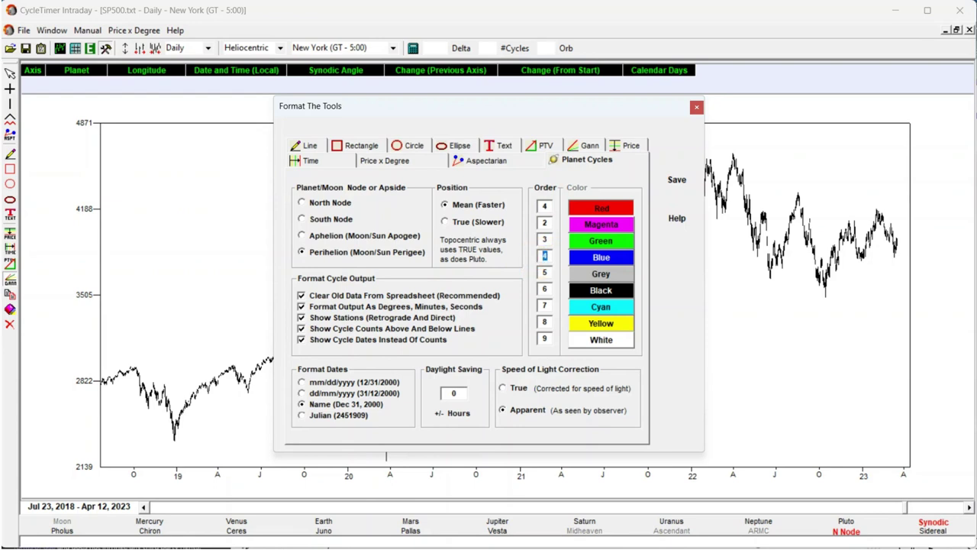
{"action": "left_click", "coordinate": [677, 183]}
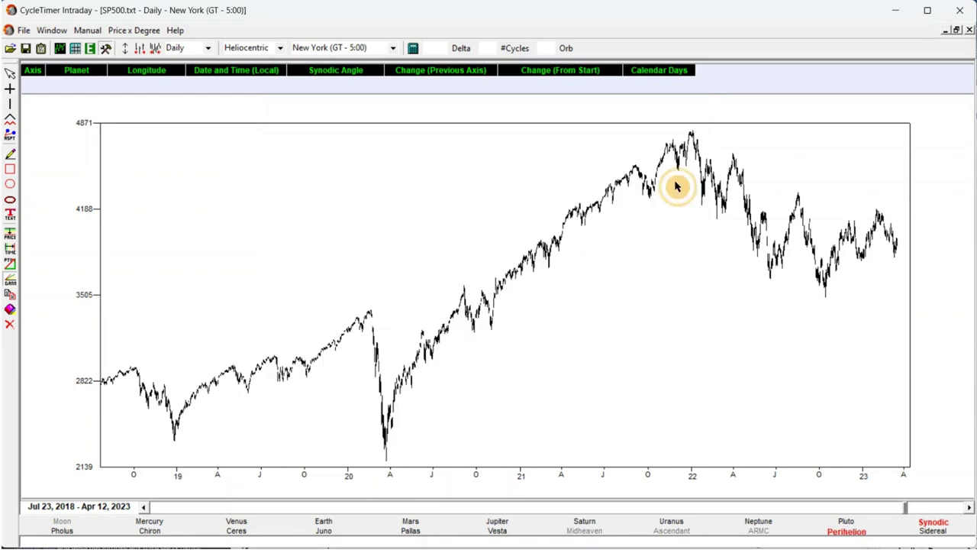
{"action": "left_click", "coordinate": [849, 534]}
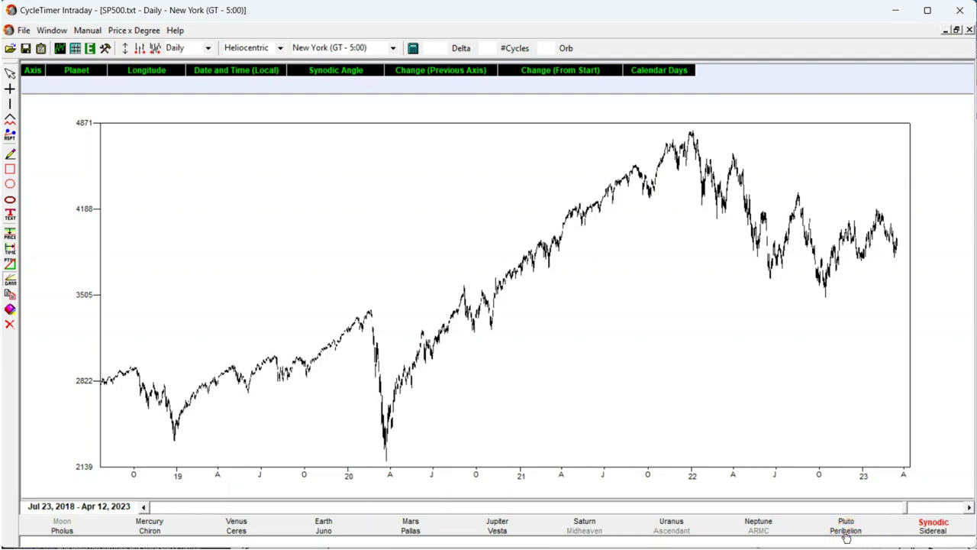
Select Perihelion and Venus, set #Cycles to 0, and calculate the Venus perihelion 360° cycle lines.
{"action": "left_click", "coordinate": [846, 534]}
{"action": "left_click", "coordinate": [233, 527]}
{"action": "left_click", "coordinate": [233, 525]}
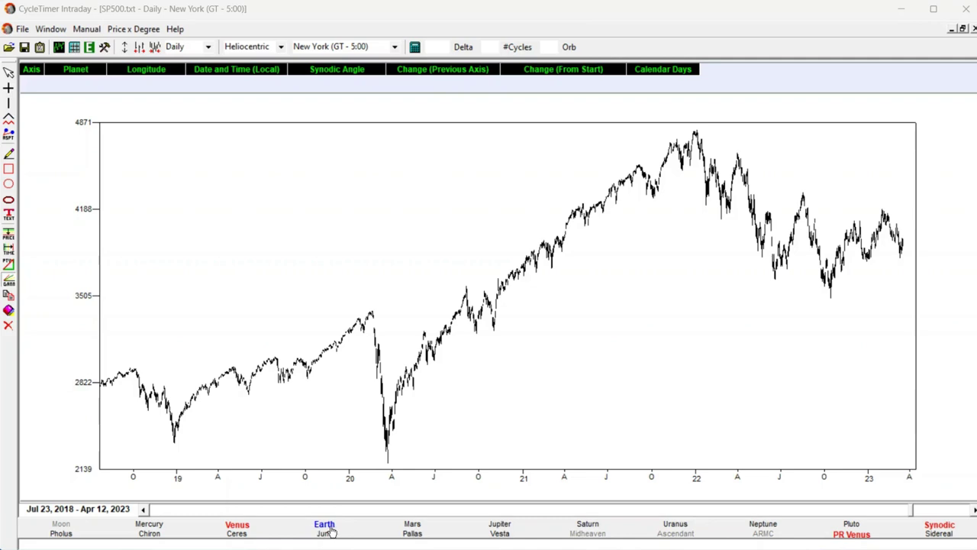
{"action": "left_click", "coordinate": [273, 528]}
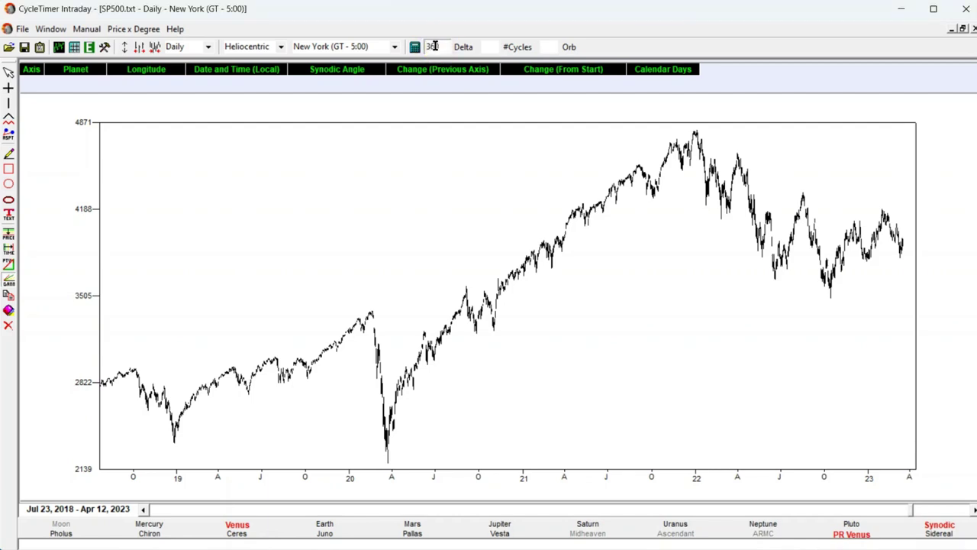
{"action": "left_click", "coordinate": [552, 48]}
{"action": "type", "text": "0"}
{"action": "left_click", "coordinate": [411, 49]}
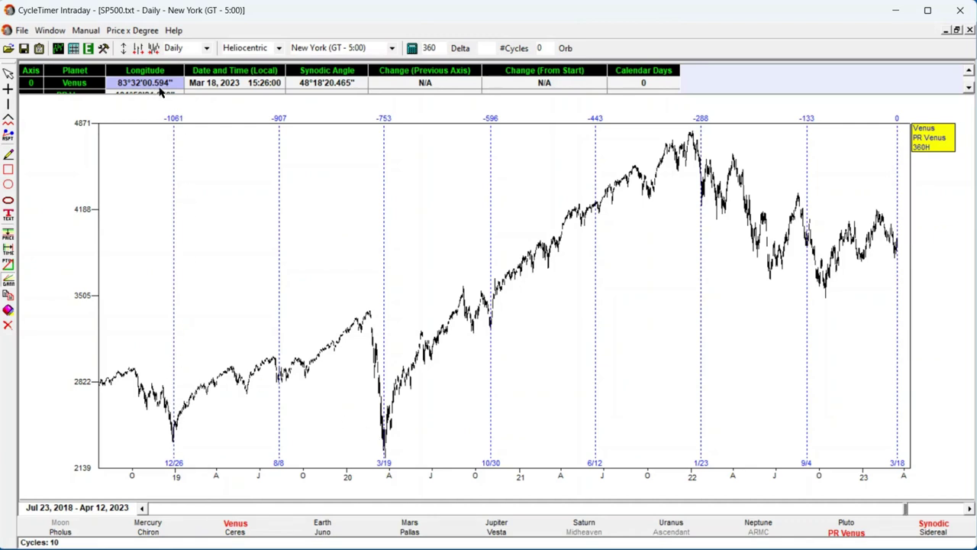
Calculate a Venus perihelion ephemeris ending 3/31/2023, then shrink and reposition its window.
{"action": "left_click", "coordinate": [88, 49]}
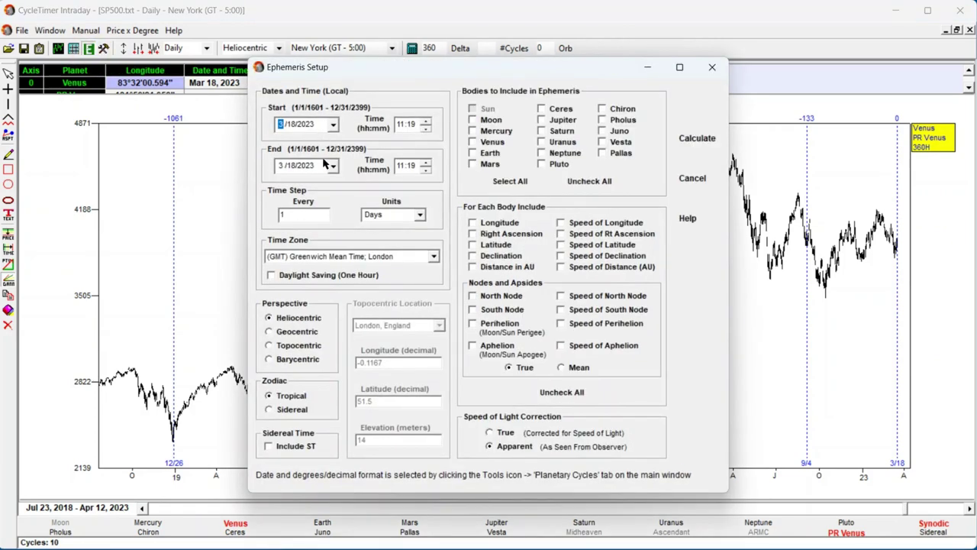
{"action": "left_click", "coordinate": [331, 165]}
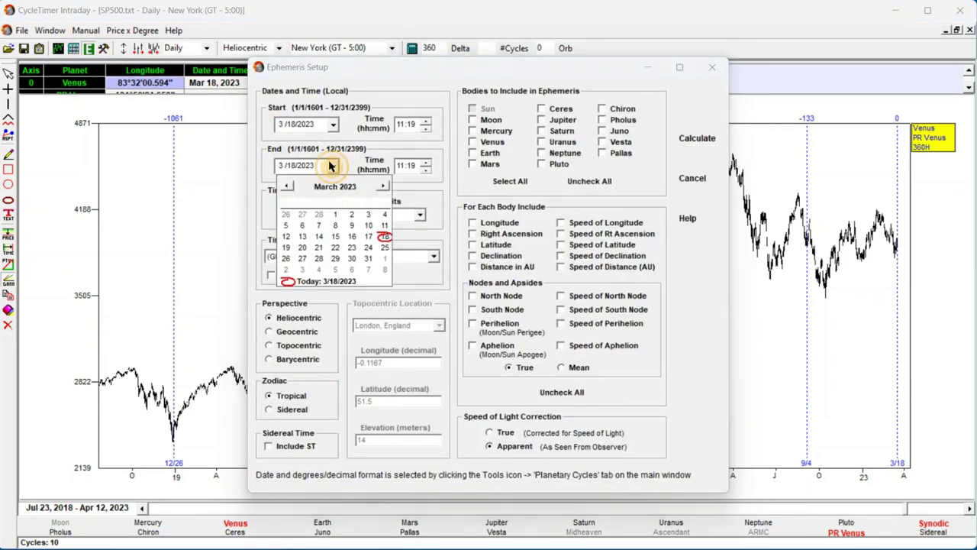
{"action": "left_click", "coordinate": [367, 261]}
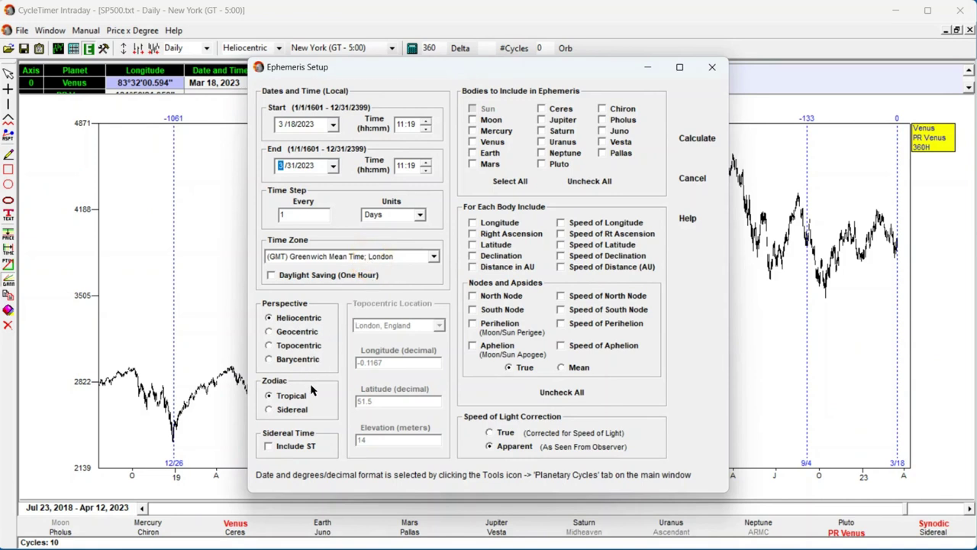
{"action": "left_click", "coordinate": [492, 143]}
{"action": "left_click", "coordinate": [472, 324]}
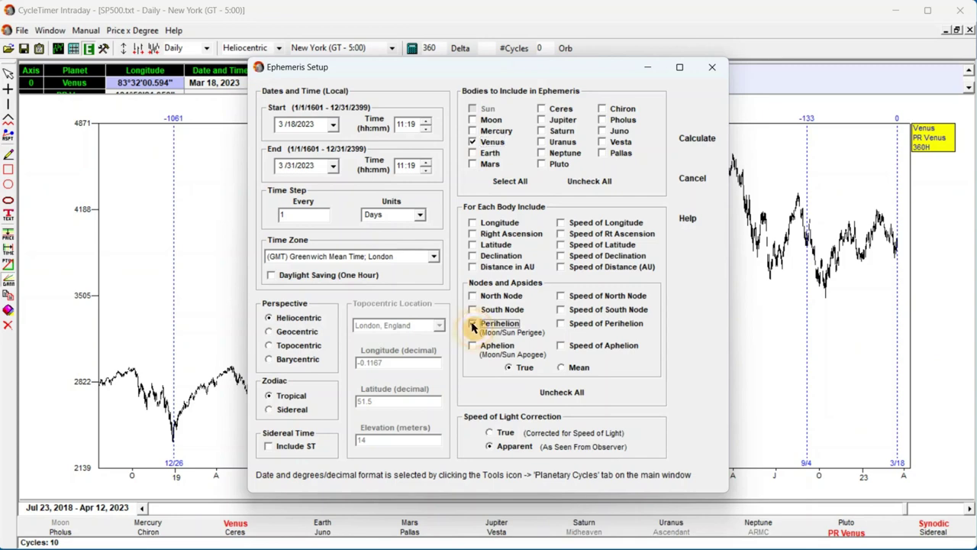
{"action": "left_click", "coordinate": [696, 142]}
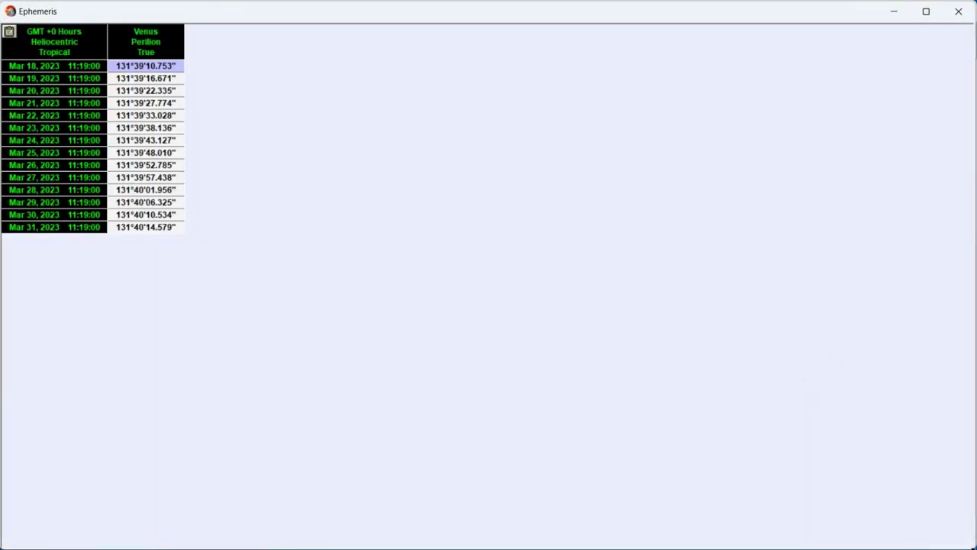
{"action": "left_click_drag", "start_coordinate": [928, 528], "coordinate": [240, 320]}
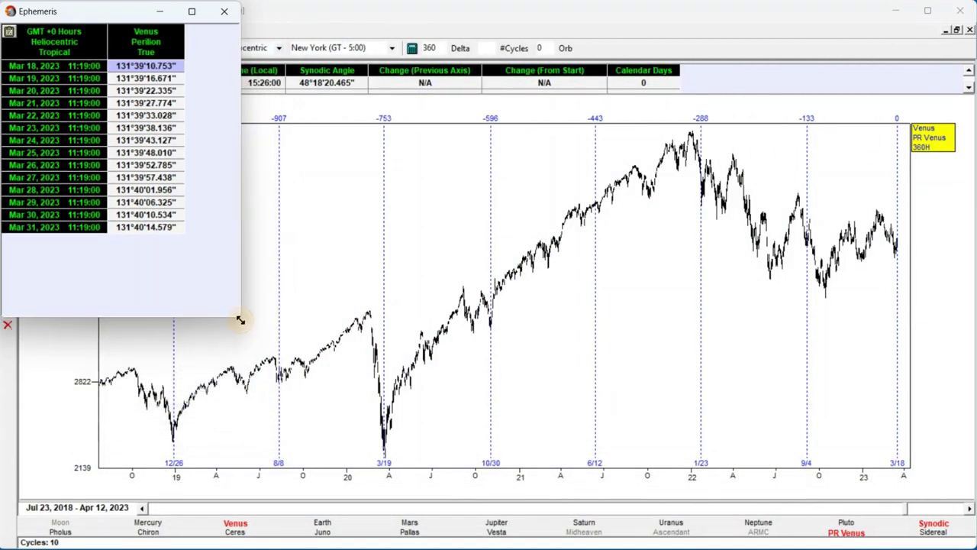
{"action": "left_click_drag", "start_coordinate": [127, 11], "coordinate": [448, 114]}
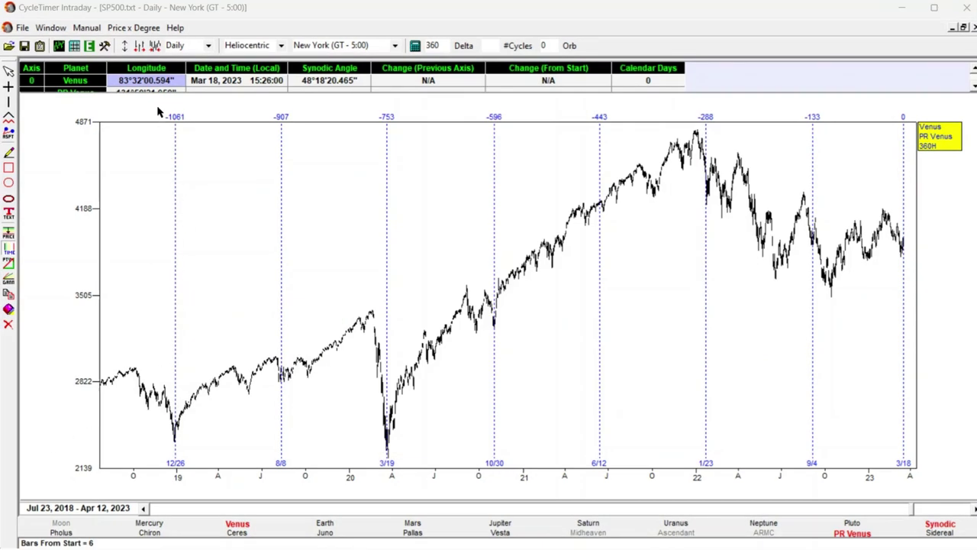
Overlay Venus speed on the SP500 chart and expand bar spacing to zoom into the last year.
{"action": "left_click", "coordinate": [128, 31]}
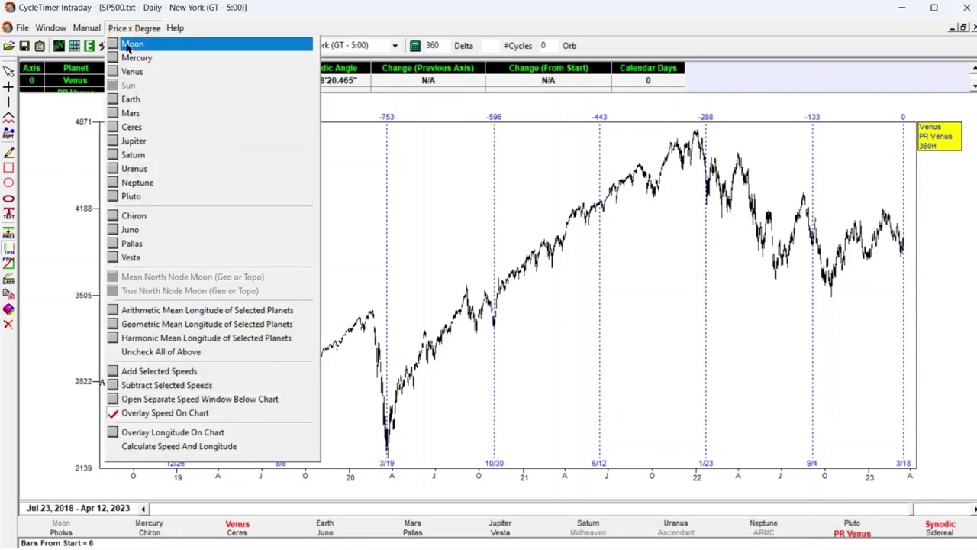
{"action": "left_click", "coordinate": [130, 70]}
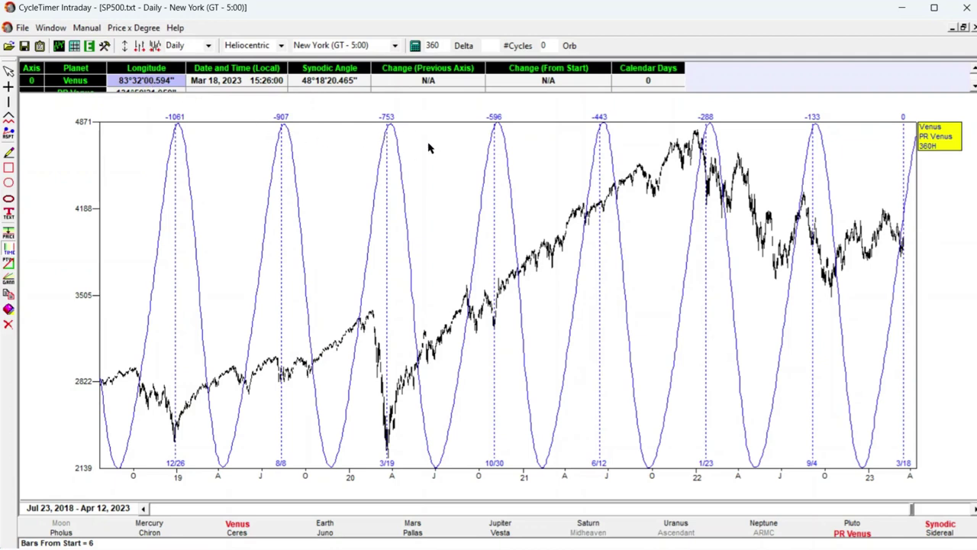
{"action": "left_click", "coordinate": [140, 48]}
{"action": "left_click", "coordinate": [141, 47]}
{"action": "left_click", "coordinate": [141, 47]}
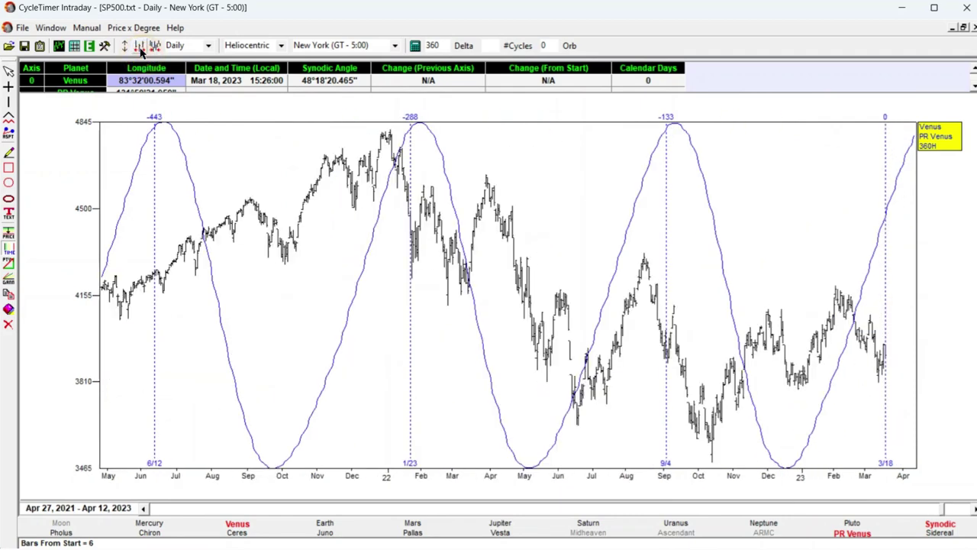
{"action": "left_click", "coordinate": [141, 47]}
{"action": "left_click", "coordinate": [140, 48]}
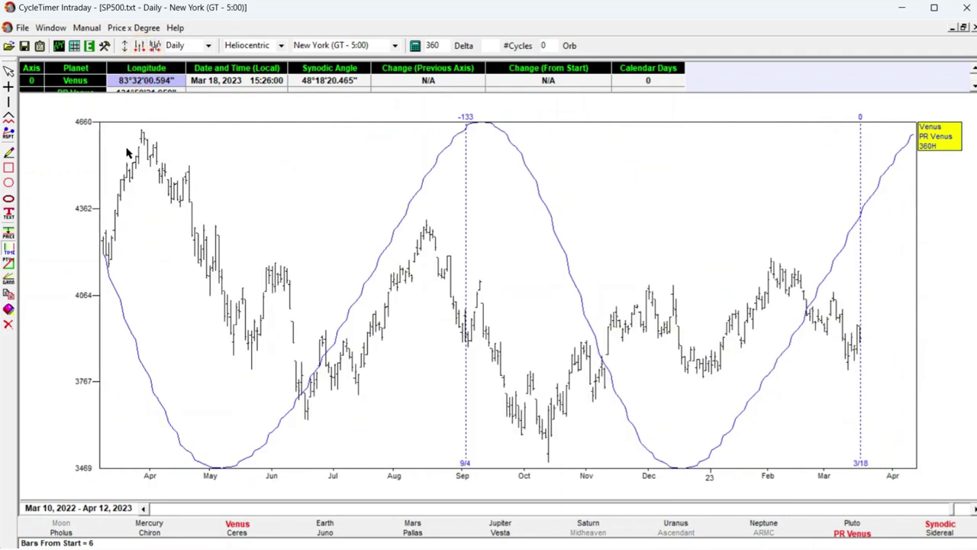
Measure six bars forward from the 9/4 cycle line with the time-ratio tool.
{"action": "left_click", "coordinate": [10, 251]}
{"action": "left_click", "coordinate": [468, 175]}
{"action": "left_click", "coordinate": [482, 178]}
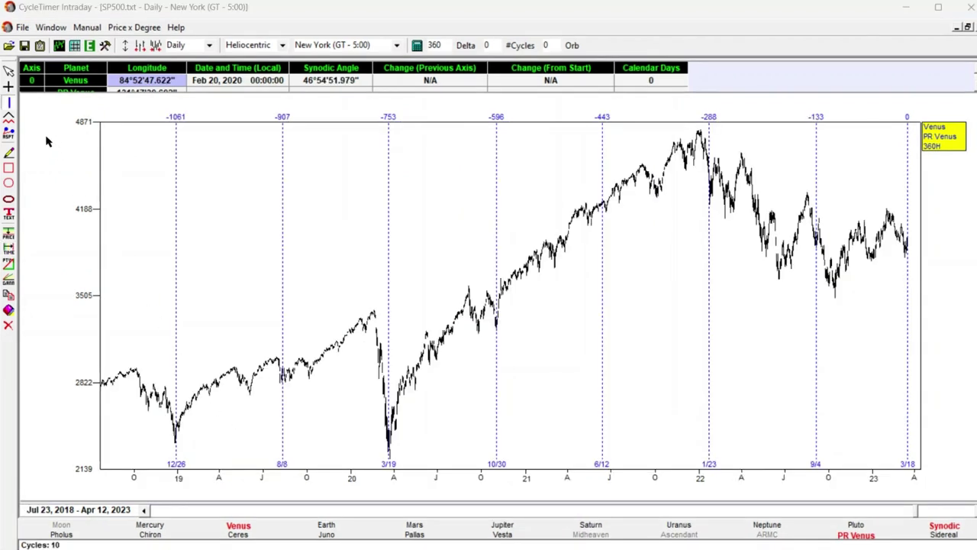
Add and then delete magenta Venus cycles from Dec 4, 2018, and scroll back to 2008–2013.
{"action": "left_click", "coordinate": [175, 365]}
{"action": "left_click", "coordinate": [167, 371]}
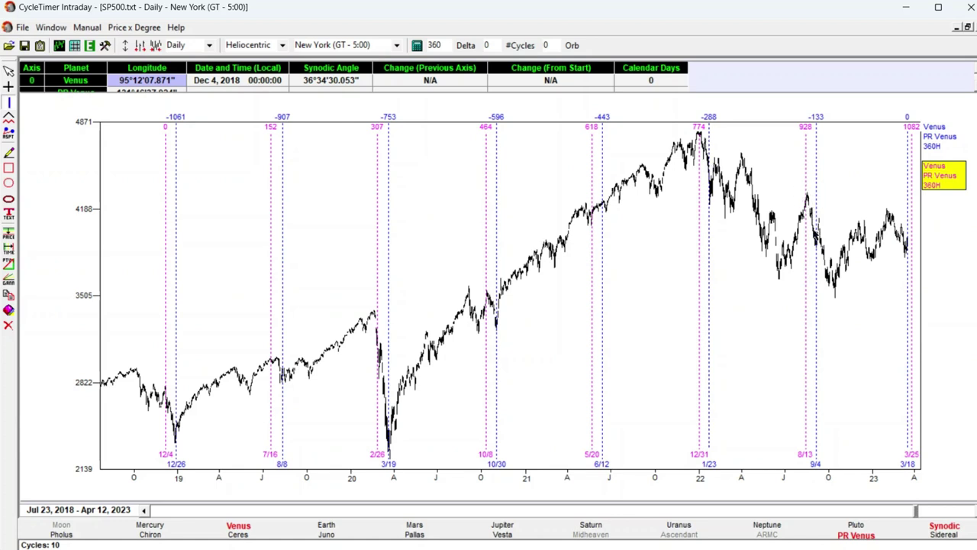
{"action": "left_click", "coordinate": [9, 325]}
{"action": "left_click_drag", "start_coordinate": [909, 511], "coordinate": [798, 509]}
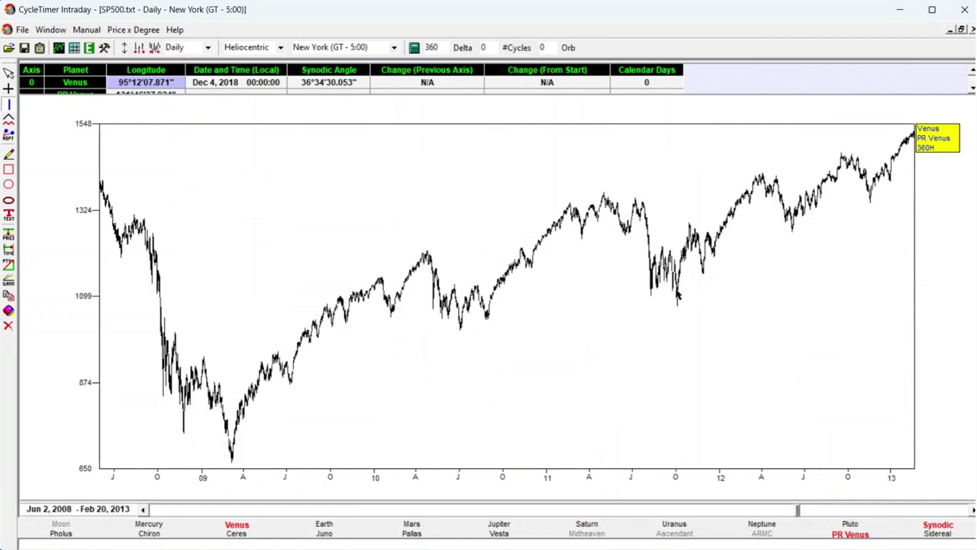